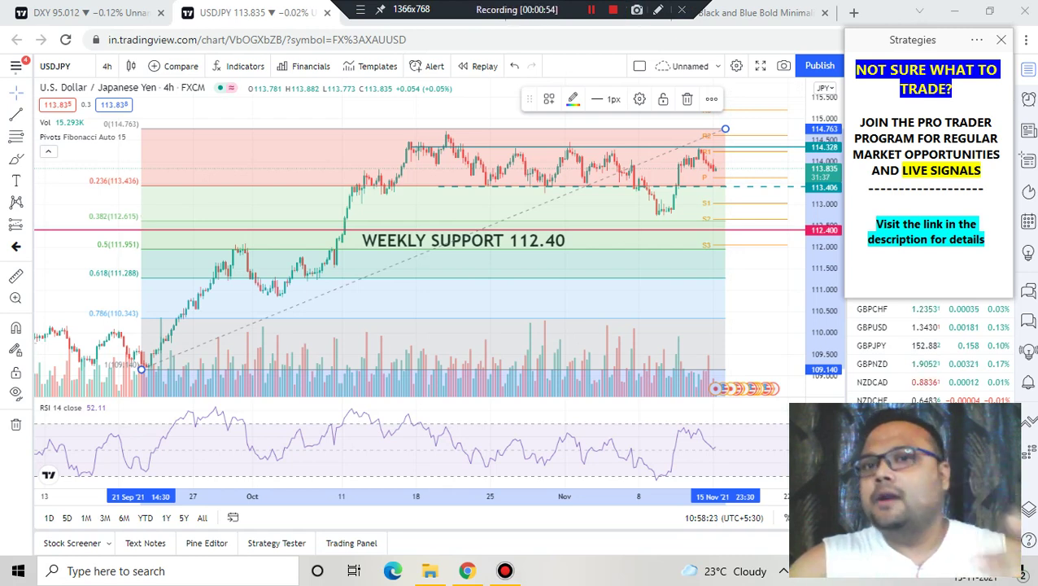
Turn on red freehand screen drawing over the USDJPY chart with Ctrl+Alt+D.
key(ctrl+alt+d)
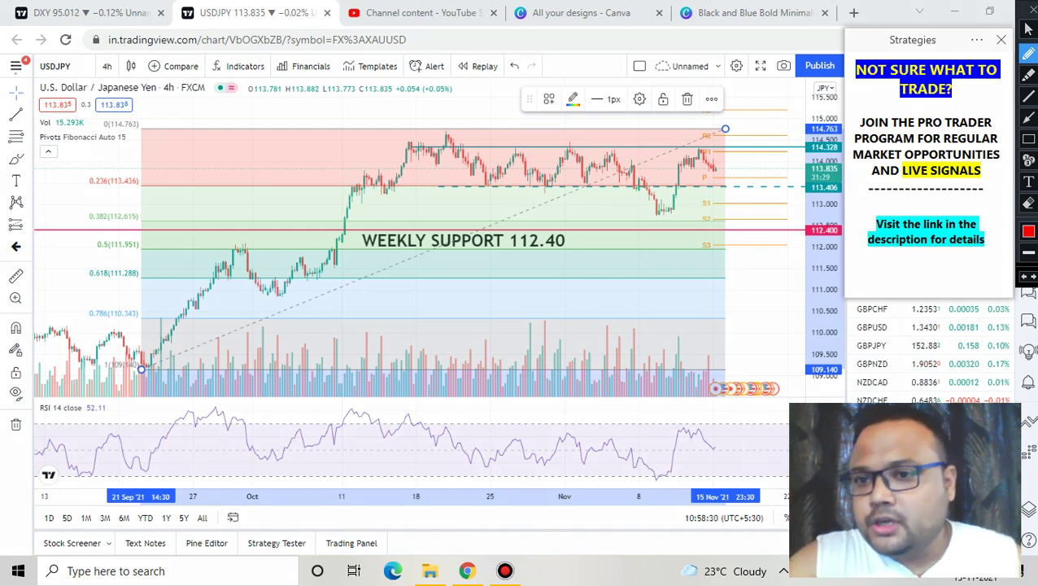
Underline the 113.4 support in red, handwrite '113.40' beneath it, and retrace the line.
drag(649, 189, 782, 195)
drag(659, 215, 655, 316)
drag(673, 233, 681, 284)
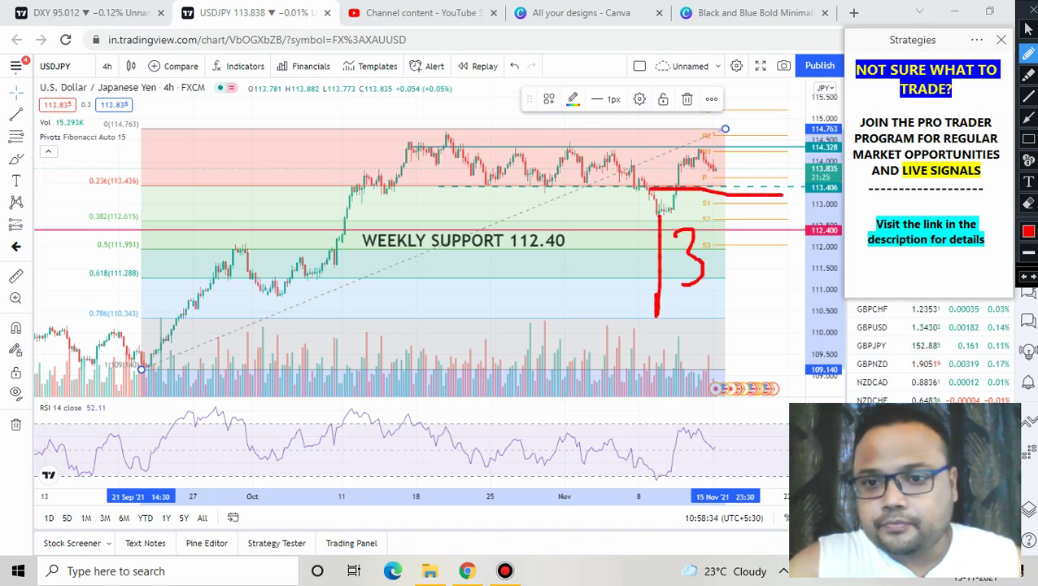
drag(620, 231, 631, 316)
drag(750, 230, 773, 274)
drag(763, 254, 767, 289)
mouse_move(782, 249)
mouse_down()
mouse_move(776, 276)
mouse_move(789, 254)
mouse_up()
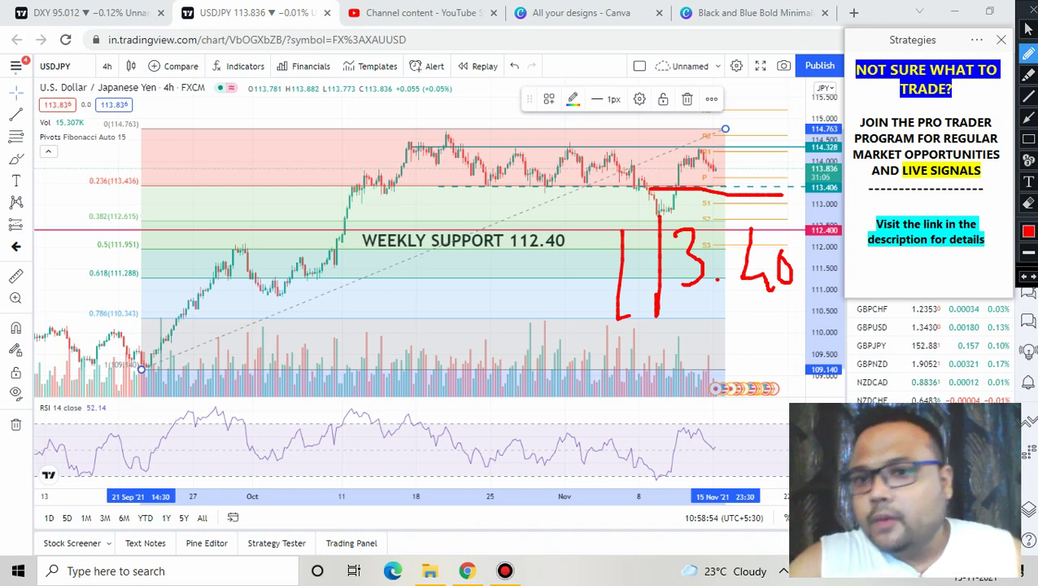
drag(698, 183, 764, 184)
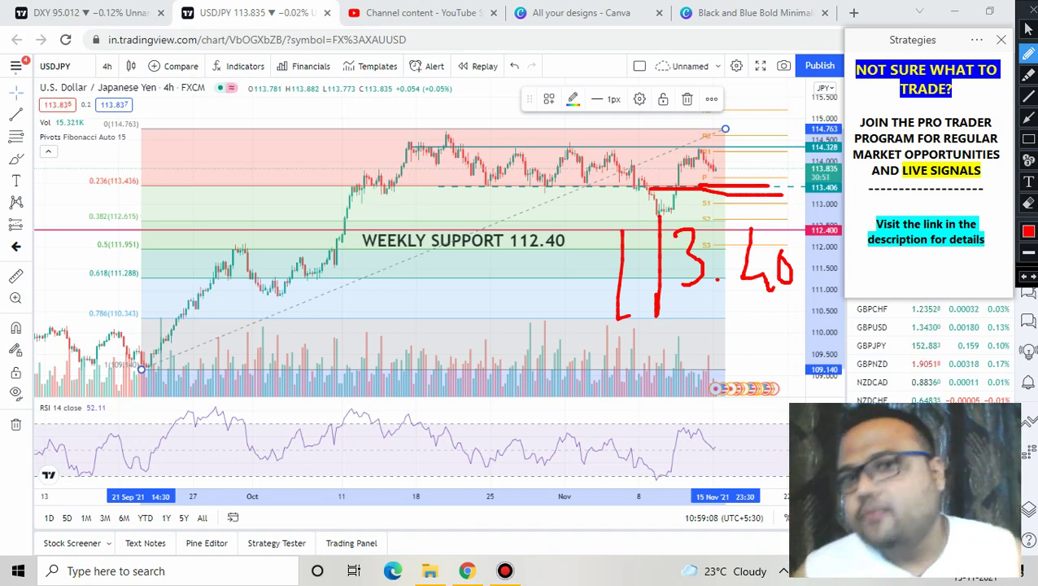
Draw a red tick beside the 113.40 support and a red line along the range's 113.4 lows.
drag(721, 174, 752, 165)
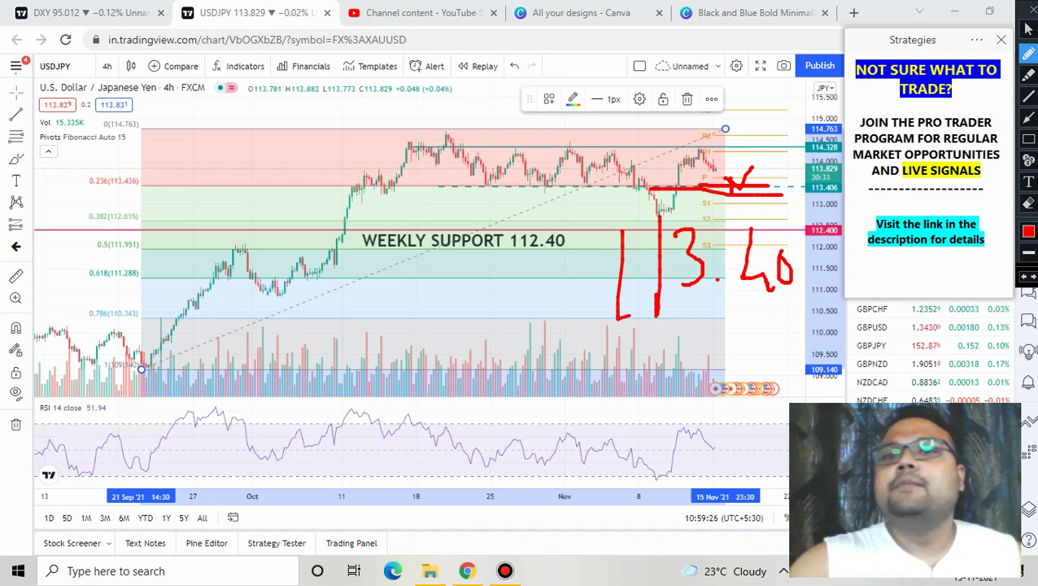
drag(470, 186, 560, 184)
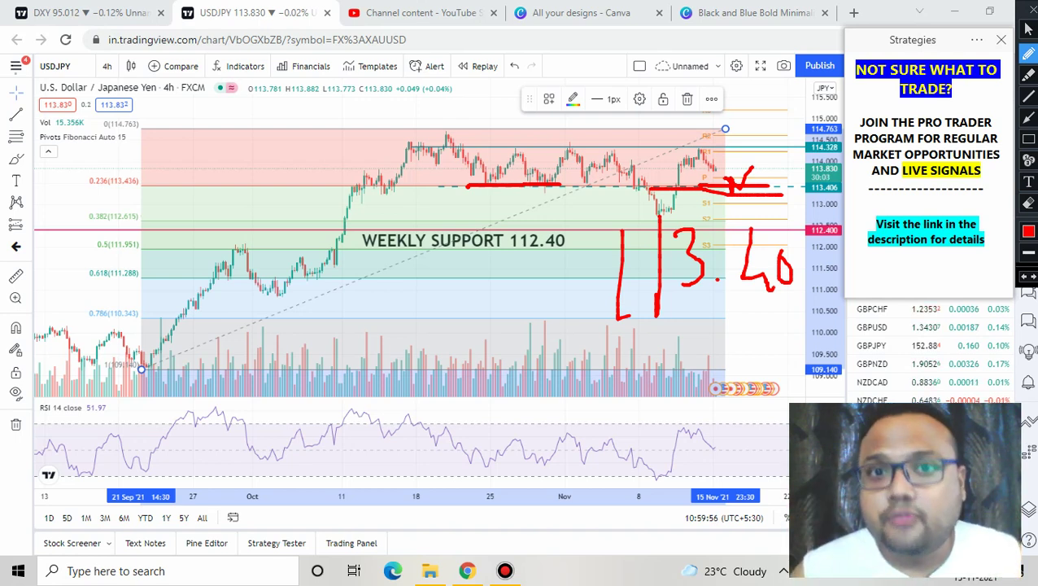
Handwrite 'Pivot + Volume' in red over the lower-left chart and circle it.
mouse_move(130, 292)
mouse_down()
mouse_move(139, 395)
mouse_move(142, 319)
mouse_move(226, 366)
mouse_up()
click(250, 315)
mouse_move(244, 327)
mouse_down()
mouse_move(255, 363)
mouse_move(301, 370)
mouse_up()
drag(312, 331, 394, 330)
drag(368, 299, 368, 376)
mouse_move(412, 309)
mouse_down()
mouse_move(455, 319)
mouse_move(488, 371)
mouse_up()
mouse_move(493, 351)
mouse_down()
mouse_move(499, 364)
mouse_move(558, 353)
mouse_up()
mouse_move(476, 399)
mouse_down()
mouse_move(569, 362)
mouse_move(133, 275)
mouse_move(211, 418)
mouse_move(486, 388)
mouse_up()
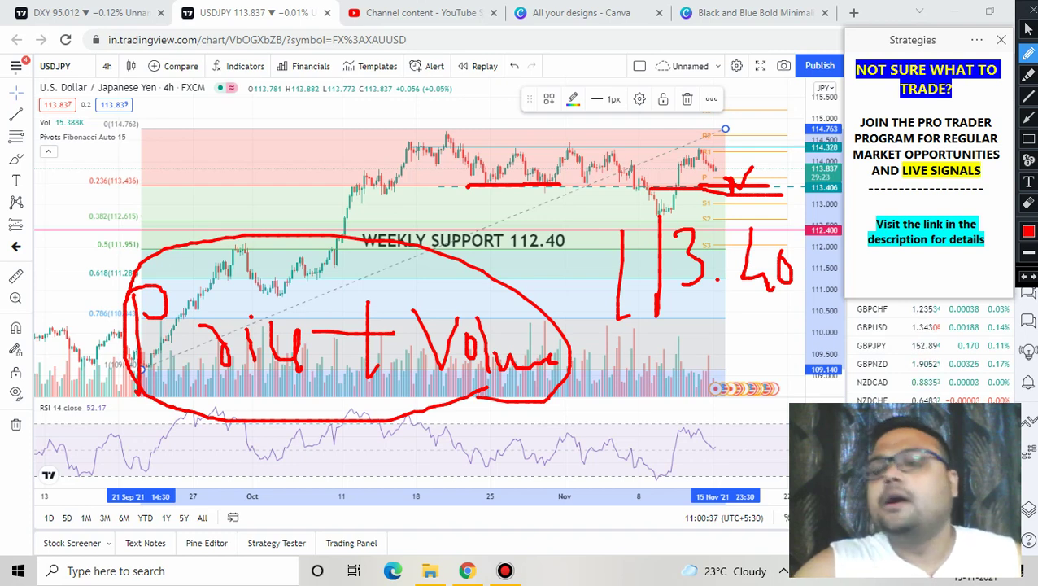
Clear the old marks, re-enable the pen, and draw a red line along the 114.3 range top.
key(Escape)
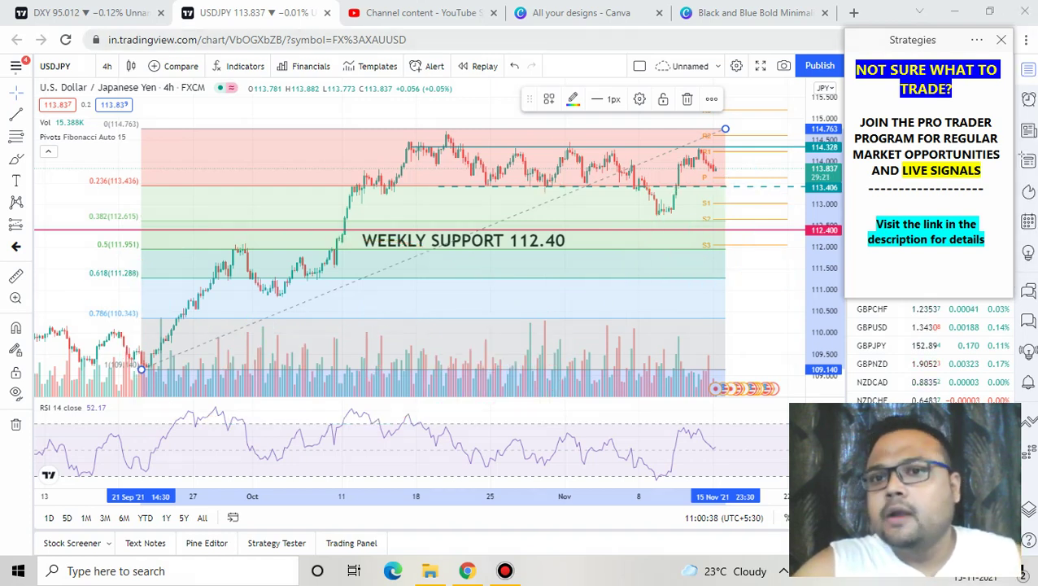
click(657, 10)
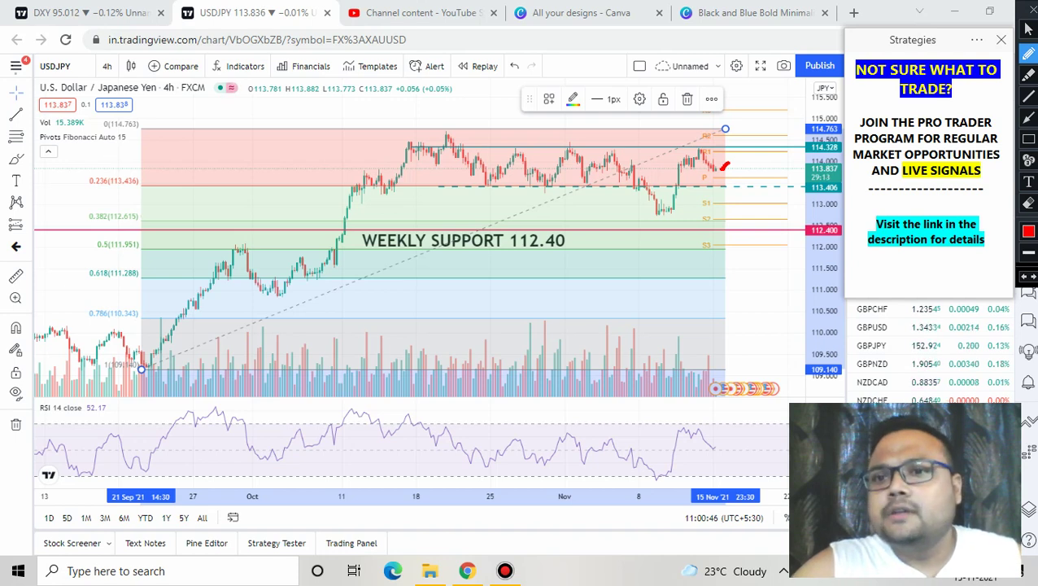
drag(400, 147, 727, 152)
Handwrite a red '114.30' label beside the resistance line and circle it.
drag(221, 145, 220, 189)
mouse_move(245, 133)
mouse_down()
mouse_move(245, 171)
mouse_move(277, 156)
mouse_up()
click(281, 165)
drag(291, 132, 301, 161)
drag(327, 127, 324, 130)
mouse_move(337, 97)
mouse_down()
mouse_move(151, 154)
mouse_move(336, 84)
mouse_up()
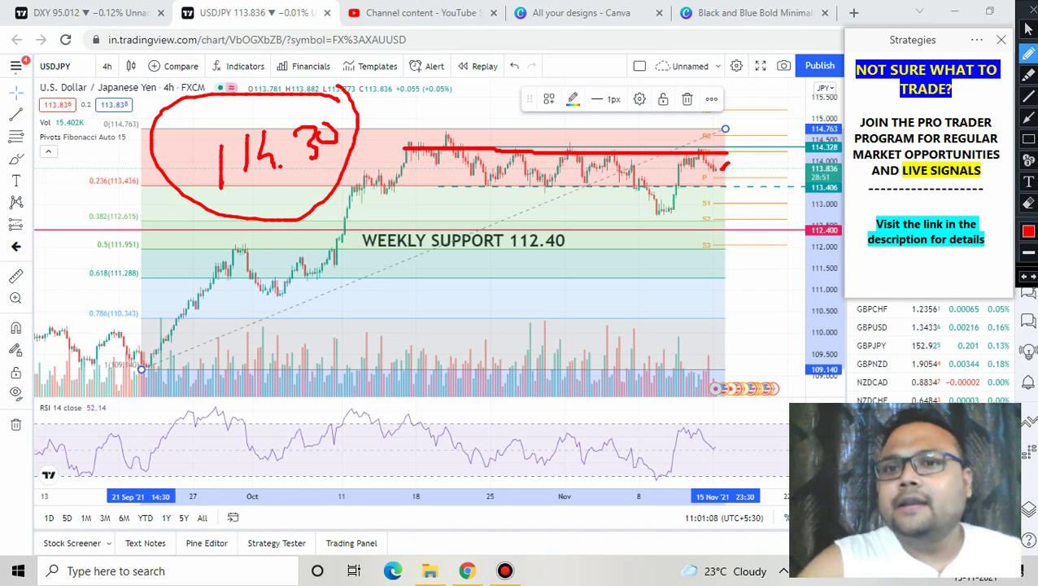
Draw a red box and stroke at 114.3, circle the consolidation range, then clear all marks.
mouse_move(755, 101)
mouse_down()
mouse_move(770, 154)
mouse_move(740, 154)
mouse_up()
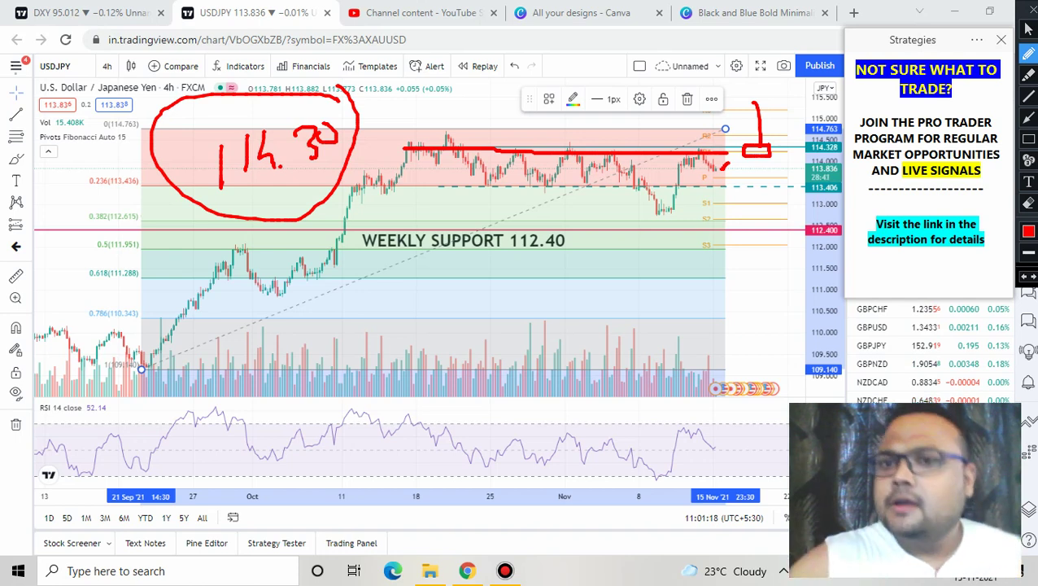
mouse_move(737, 139)
mouse_down()
mouse_move(735, 165)
mouse_move(784, 97)
mouse_up()
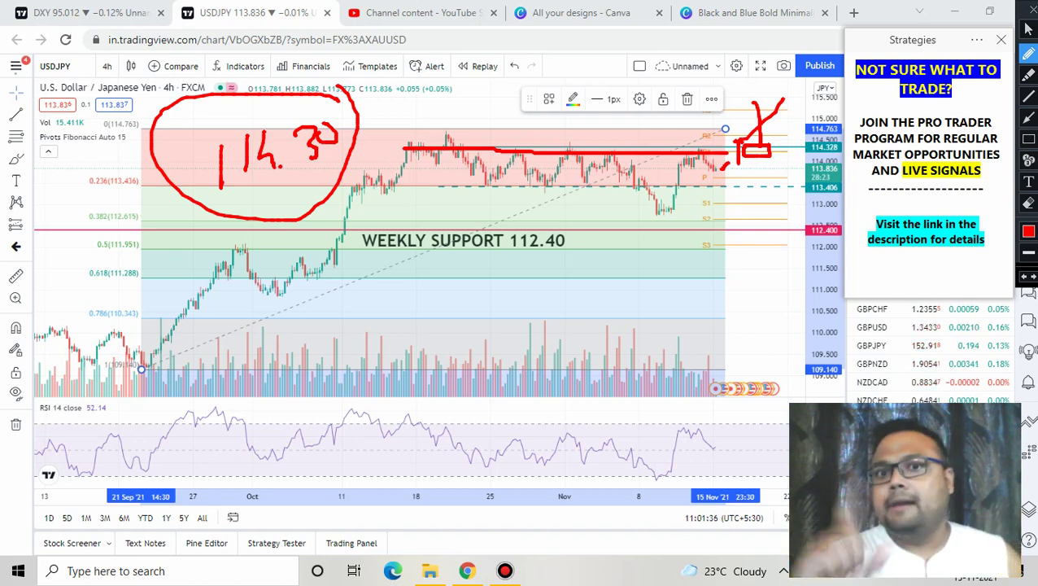
mouse_move(467, 121)
mouse_down()
mouse_move(387, 137)
mouse_move(400, 200)
mouse_move(501, 224)
mouse_move(719, 229)
mouse_move(660, 116)
mouse_move(432, 116)
mouse_up()
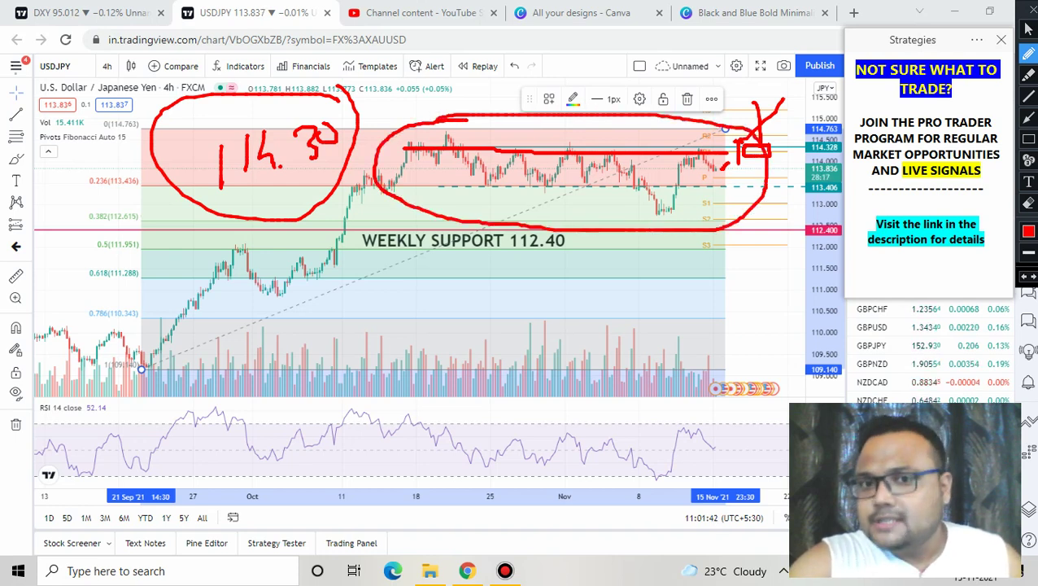
key(Escape)
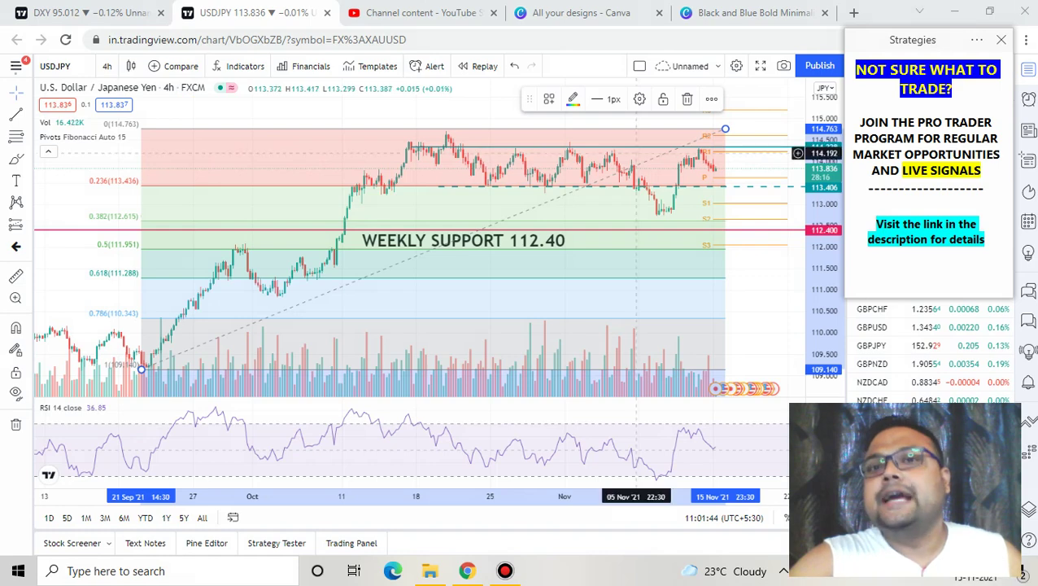
Zoom into recent candles and draw two red loops around the 113.4–114.3 consolidation range.
scroll(715, 133, up, 3)
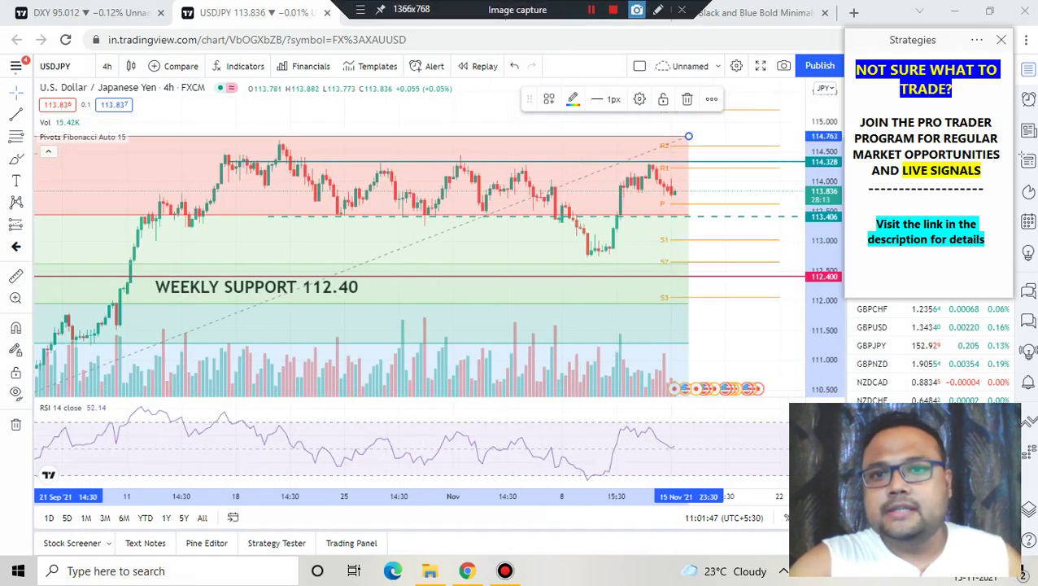
click(656, 9)
mouse_move(160, 133)
mouse_down()
mouse_move(737, 107)
mouse_move(768, 275)
mouse_move(184, 306)
mouse_move(177, 163)
mouse_move(205, 151)
mouse_up()
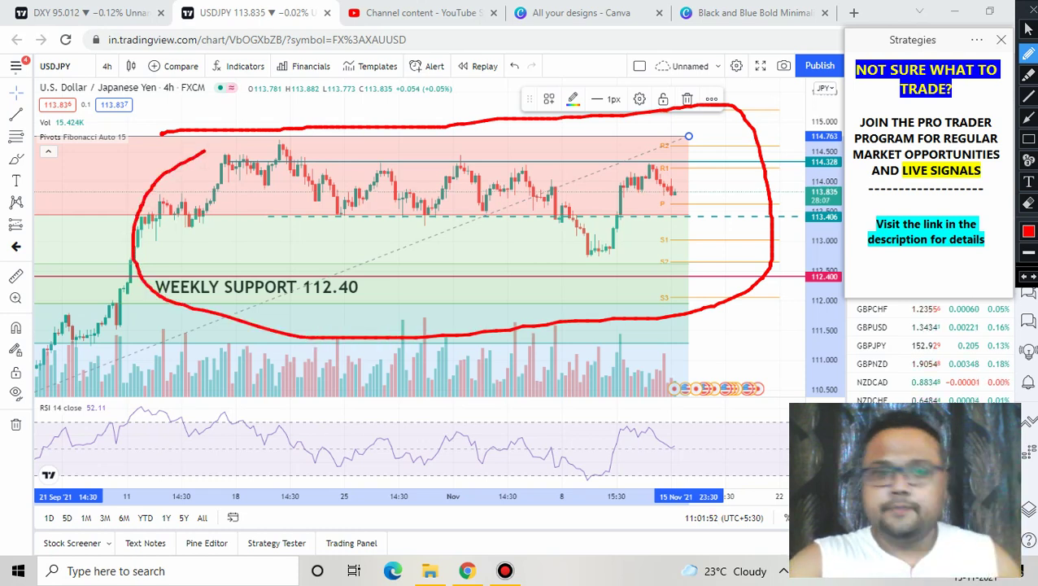
mouse_move(201, 161)
mouse_down()
mouse_move(693, 152)
mouse_move(543, 273)
mouse_move(179, 167)
mouse_move(189, 137)
mouse_up()
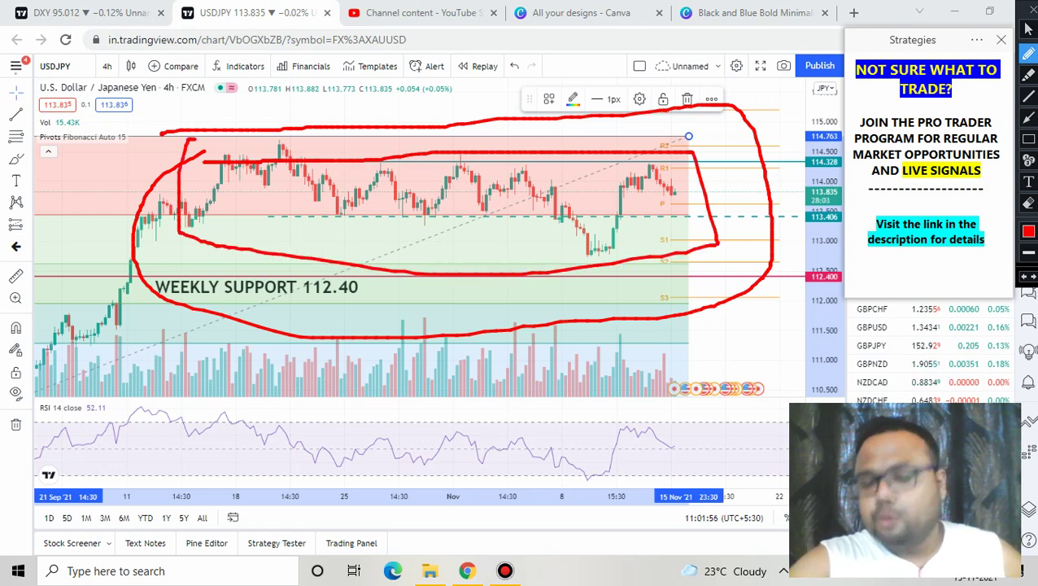